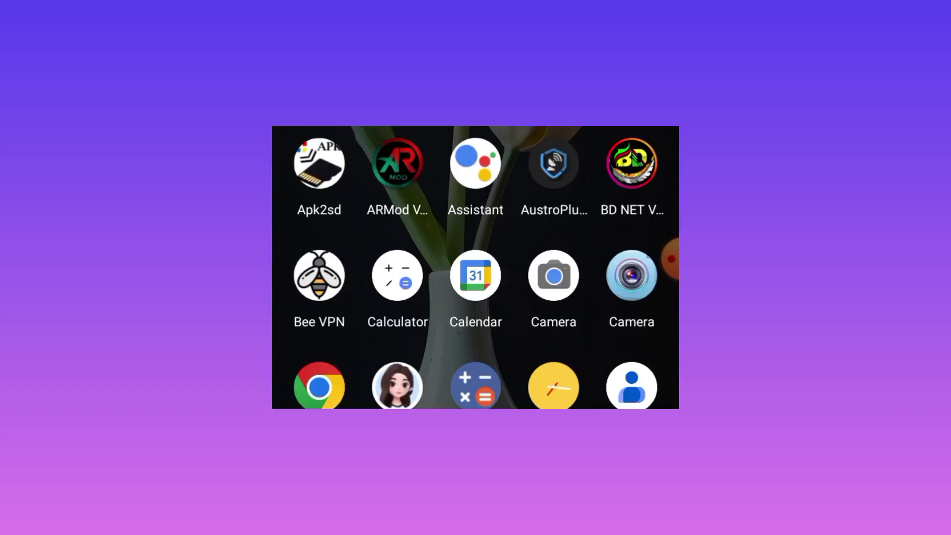
scroll(476, 268, down, 5)
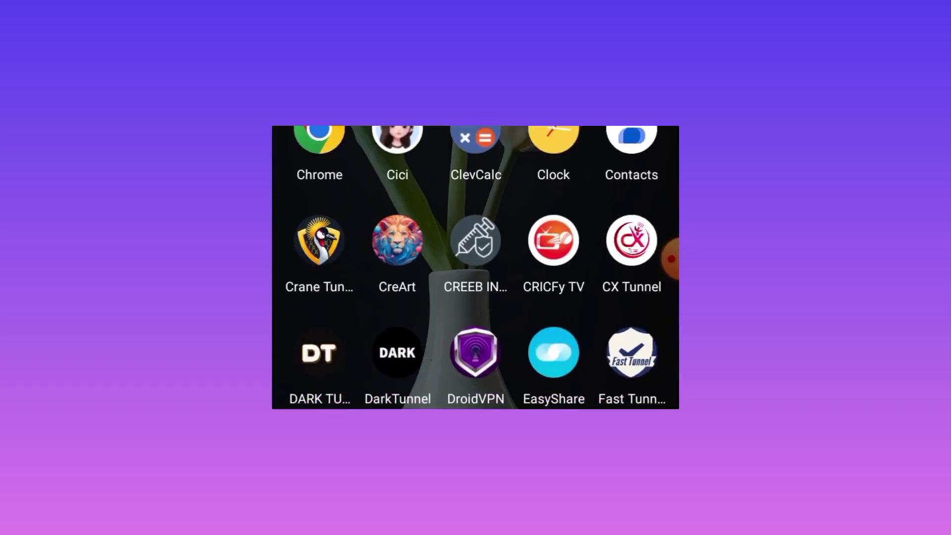
scroll(476, 268, down, 2)
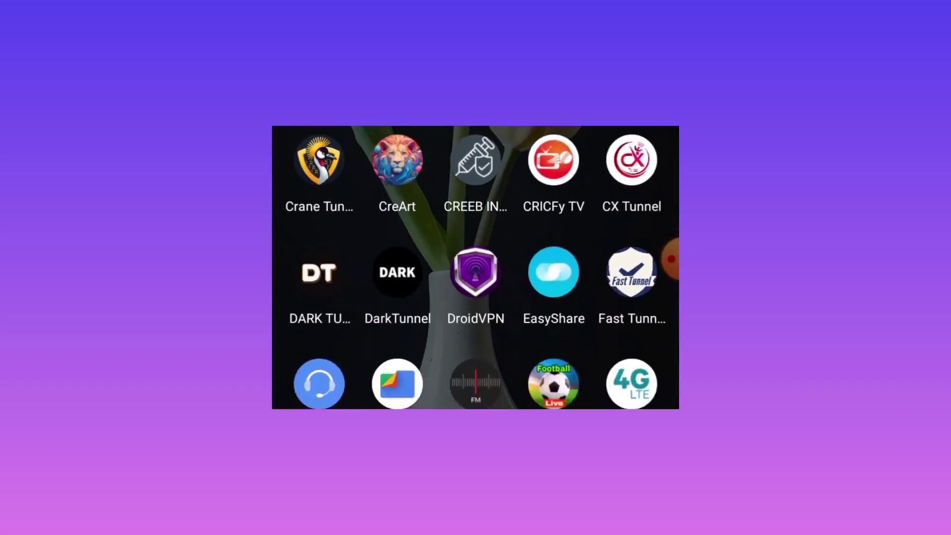
scroll(476, 268, down, 2)
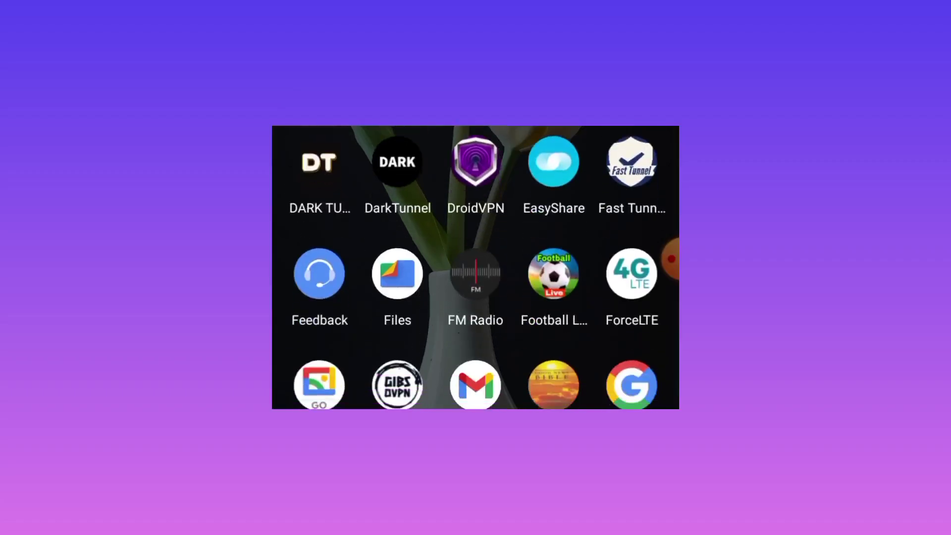
scroll(475, 268, down, 3)
scroll(476, 267, down, 3)
scroll(476, 268, down, 1)
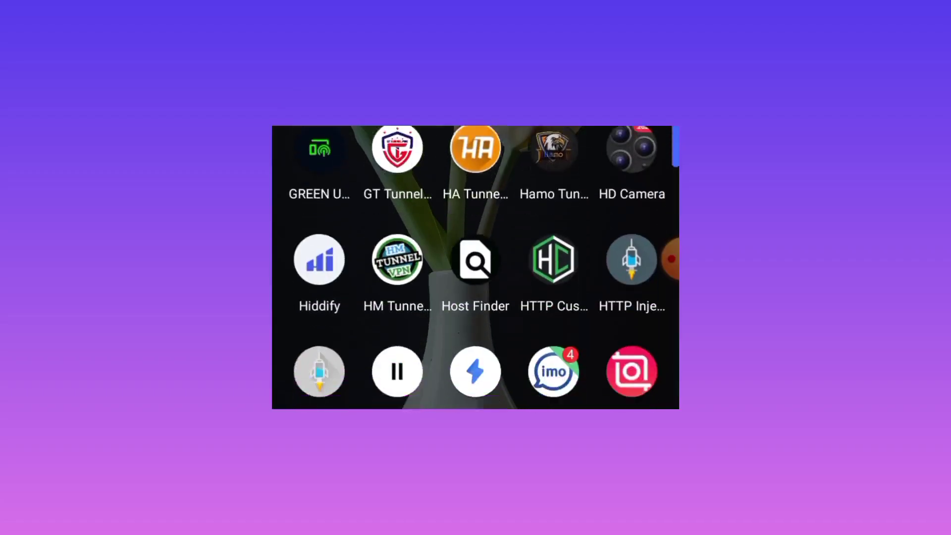
scroll(477, 267, down, 2)
scroll(475, 268, down, 2)
scroll(476, 268, down, 2)
scroll(476, 268, down, 2)
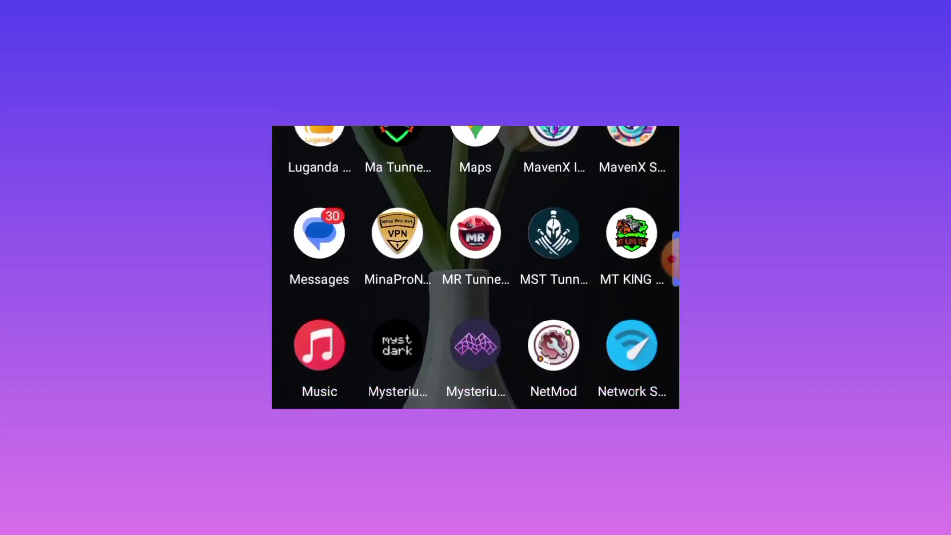
scroll(475, 268, down, 3)
scroll(476, 267, down, 2)
scroll(476, 268, down, 1)
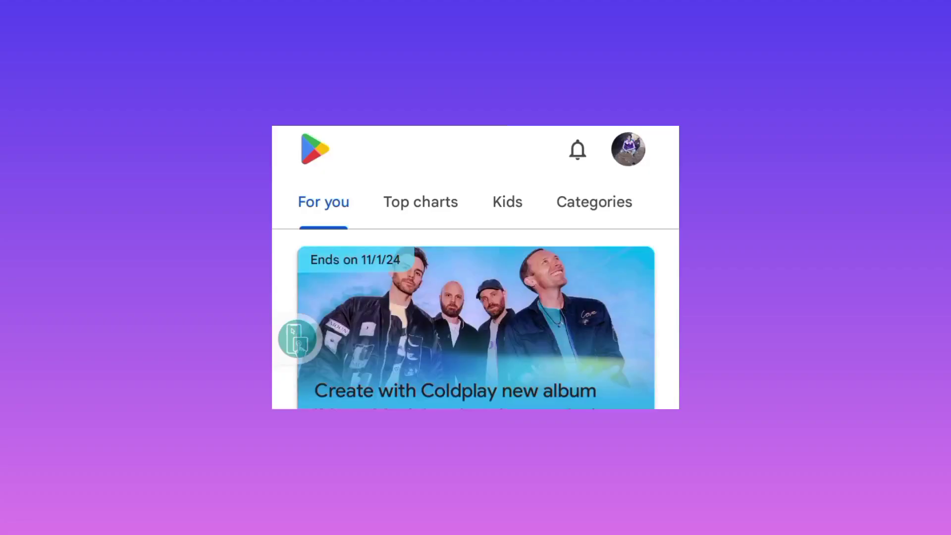
scroll(476, 320, down, 3)
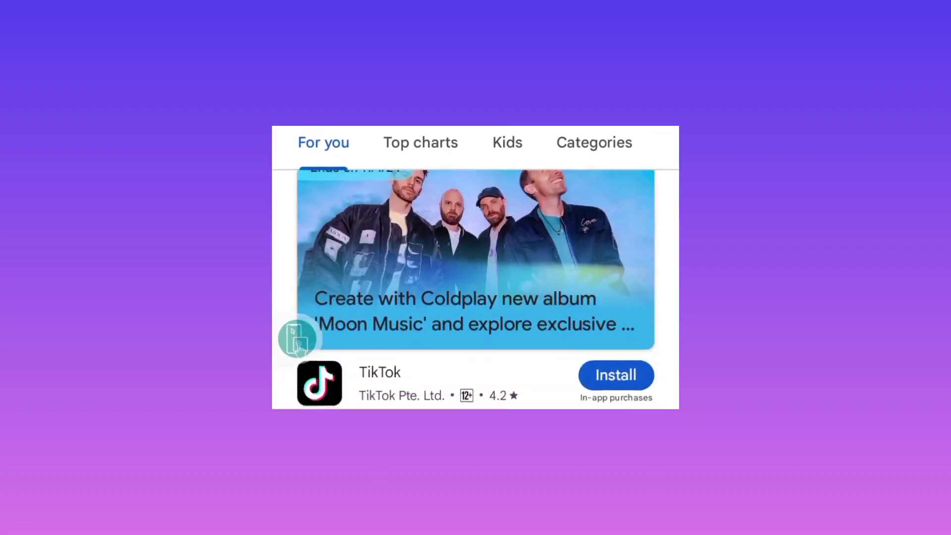
scroll(476, 320, up, 2)
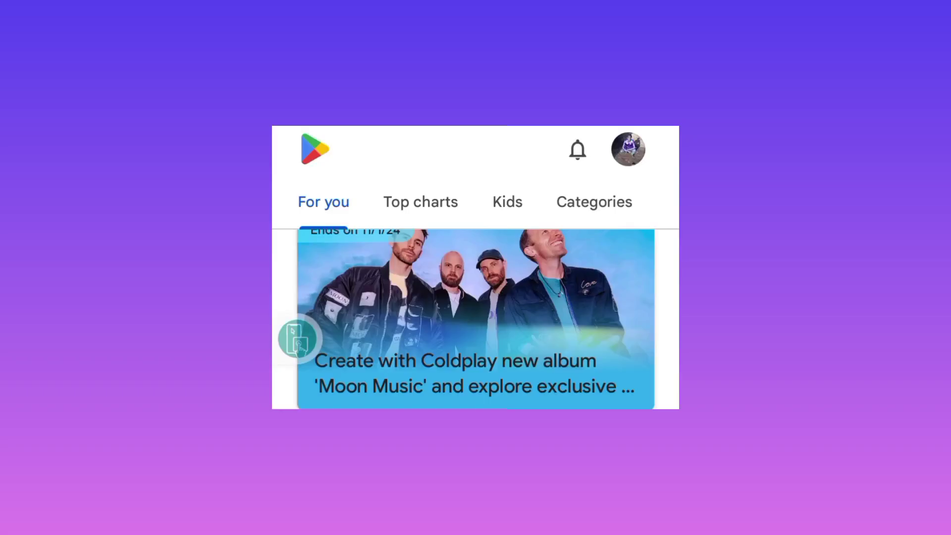
Search Google Play for "bd net vpn"
click(447, 149)
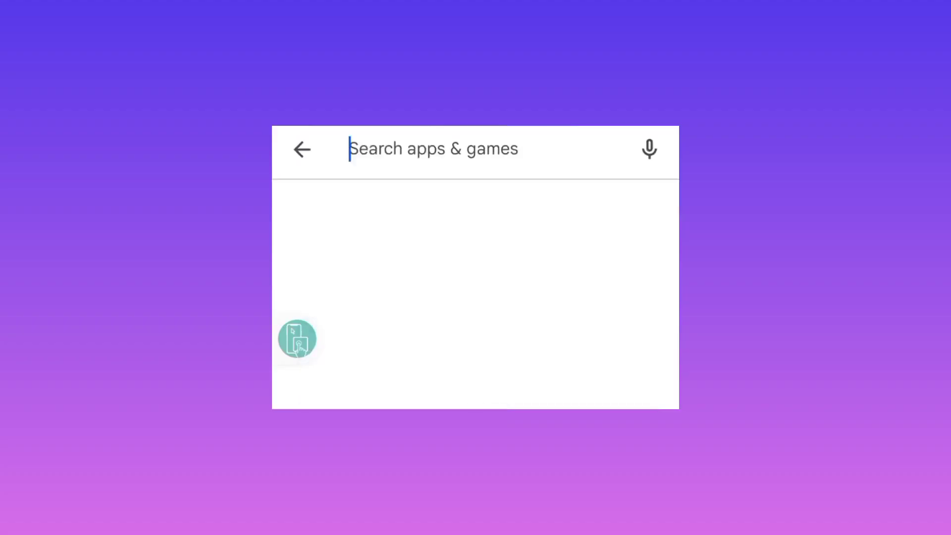
text(b)
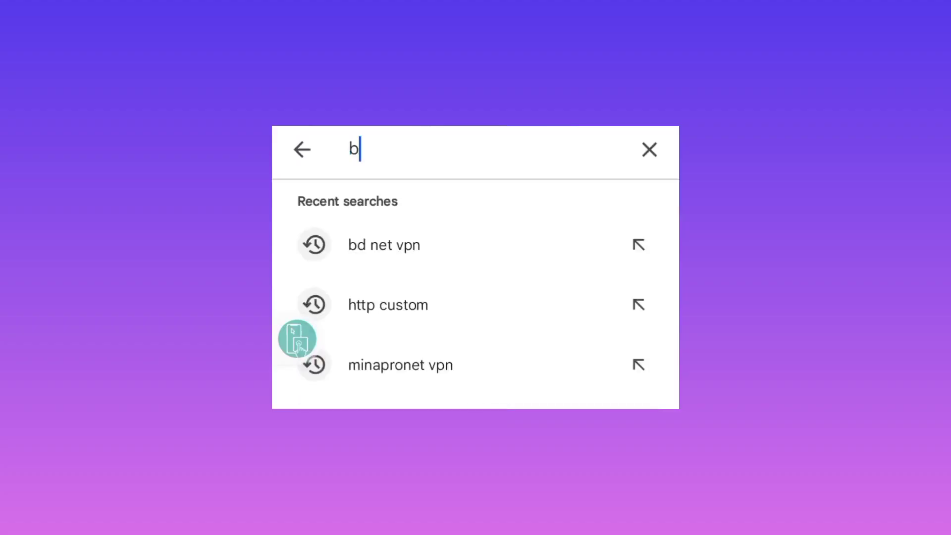
text(d)
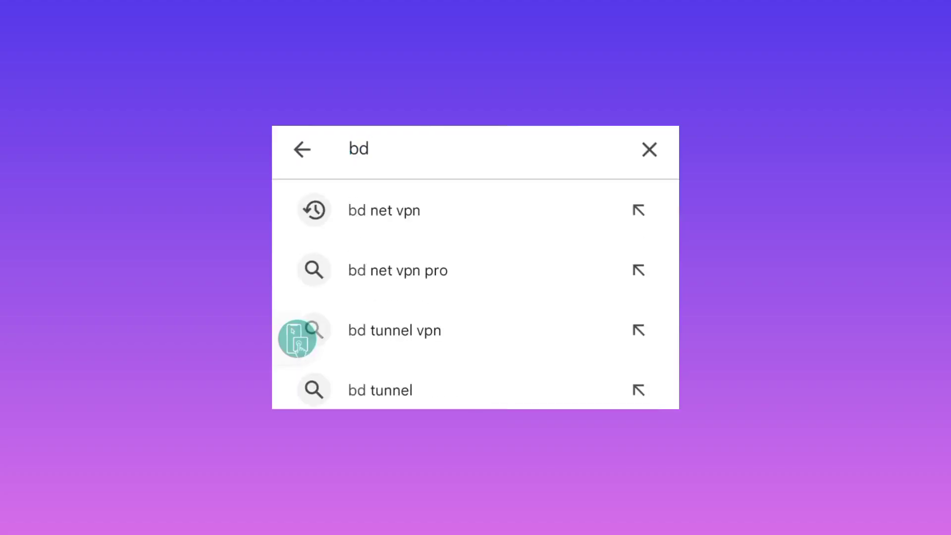
text( net)
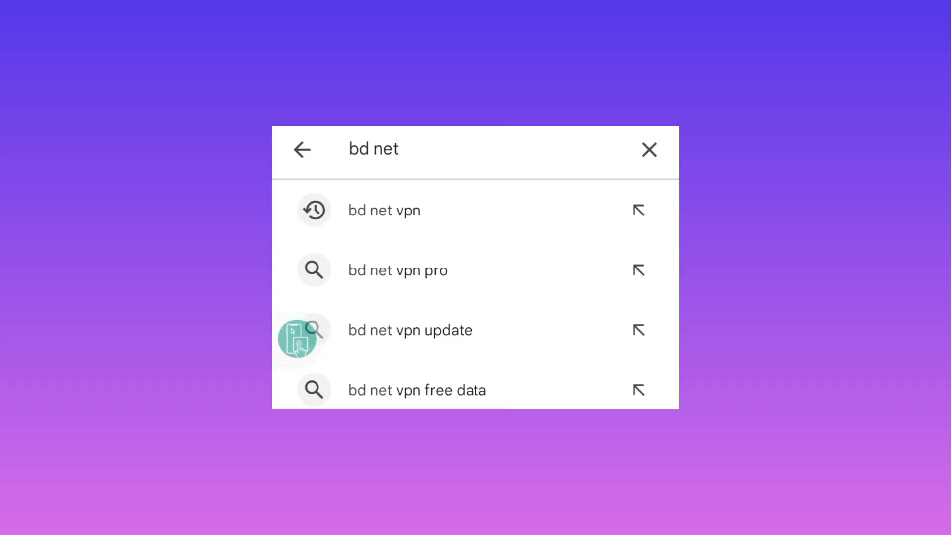
text( v)
text(pn)
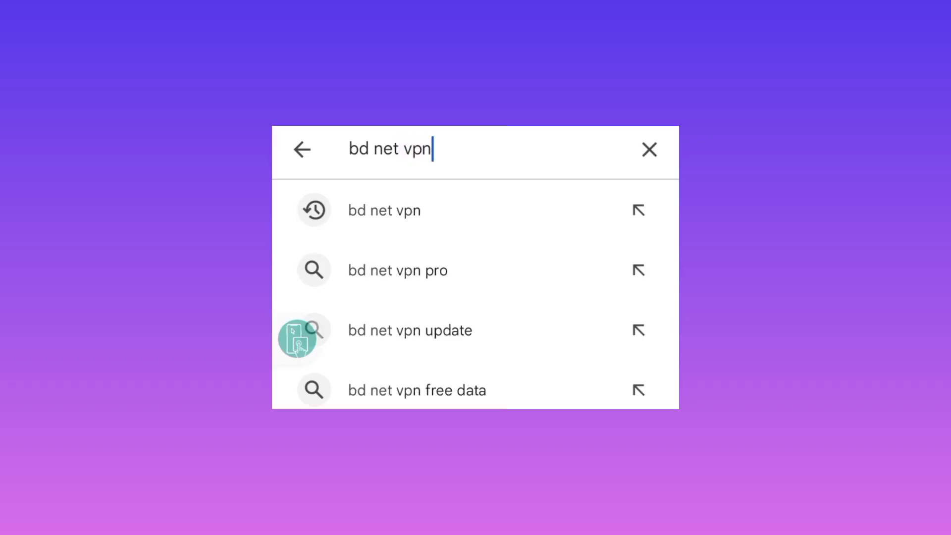
key(Return)
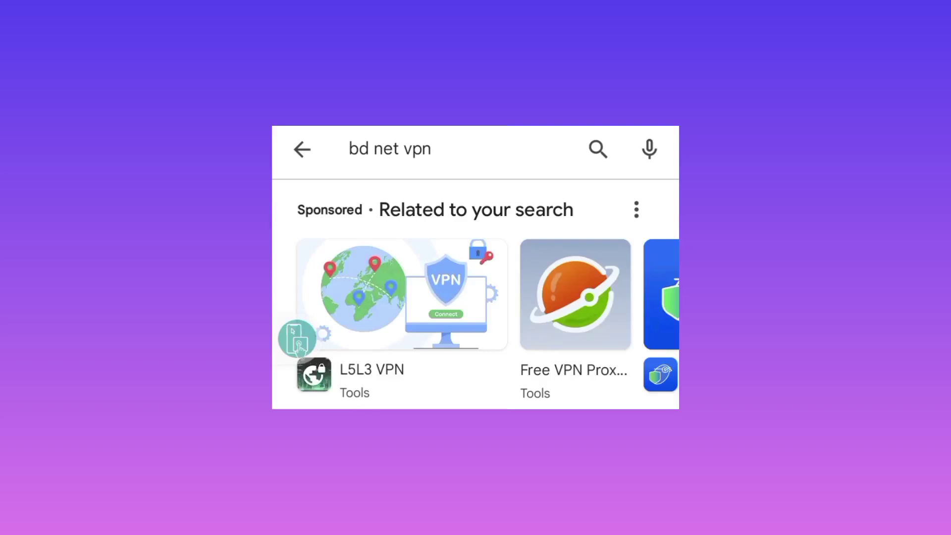
scroll(476, 298, down, 5)
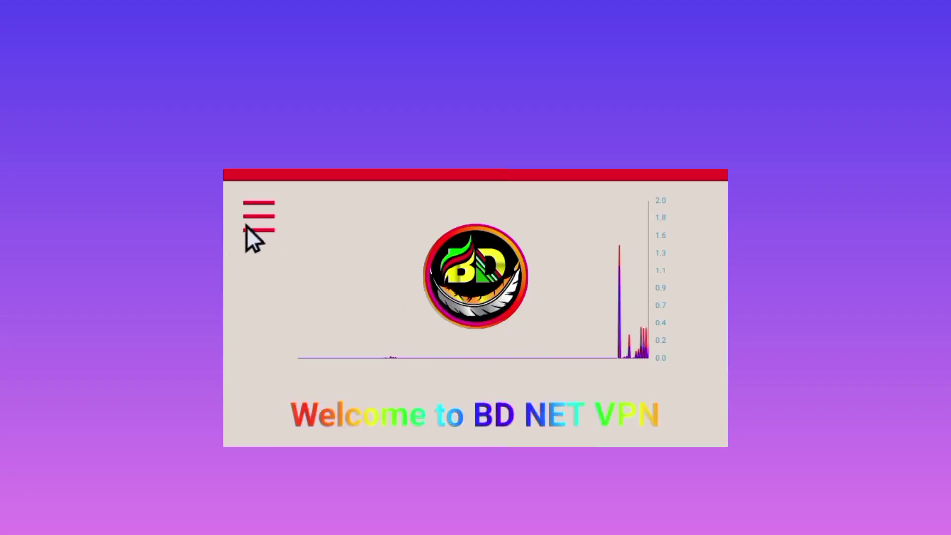
Run Update from the BD NET VPN menu to refresh its resources
click(273, 216)
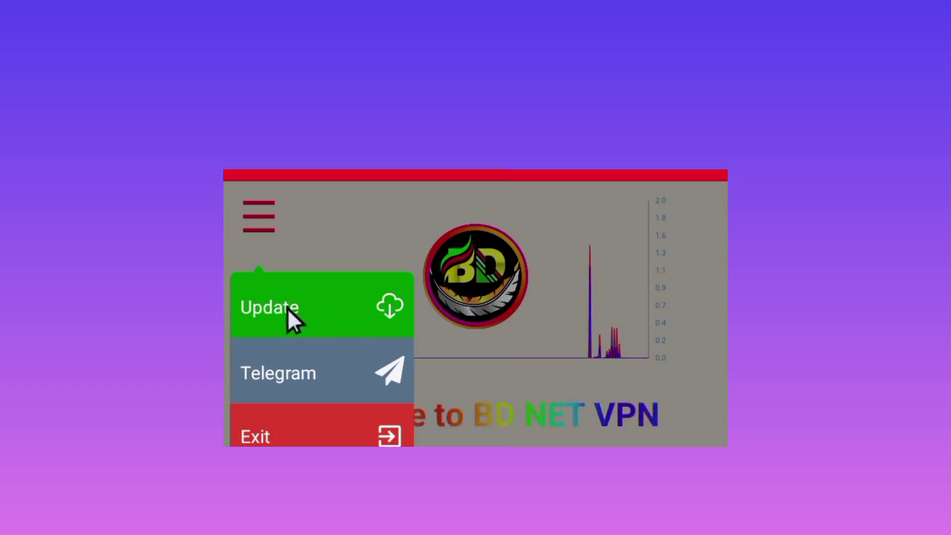
click(332, 313)
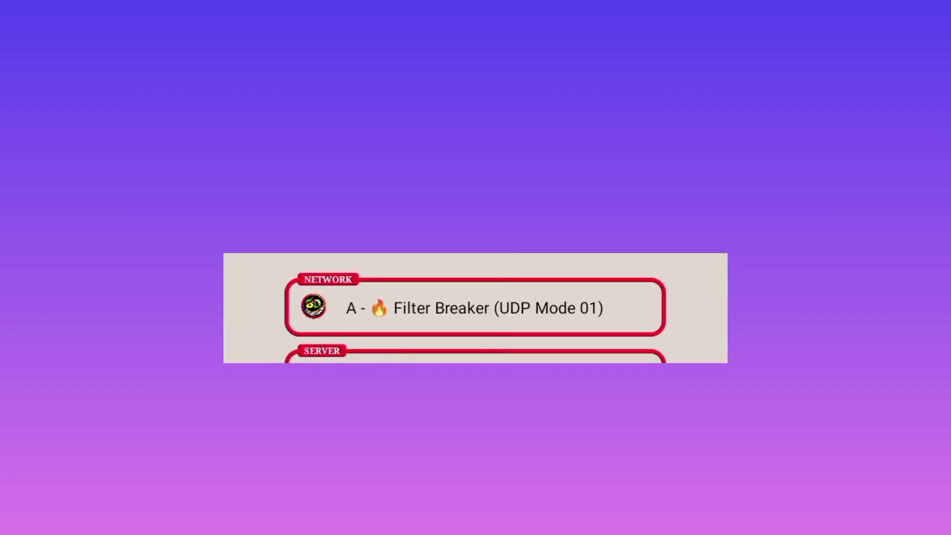
scroll(496, 299, down, 2)
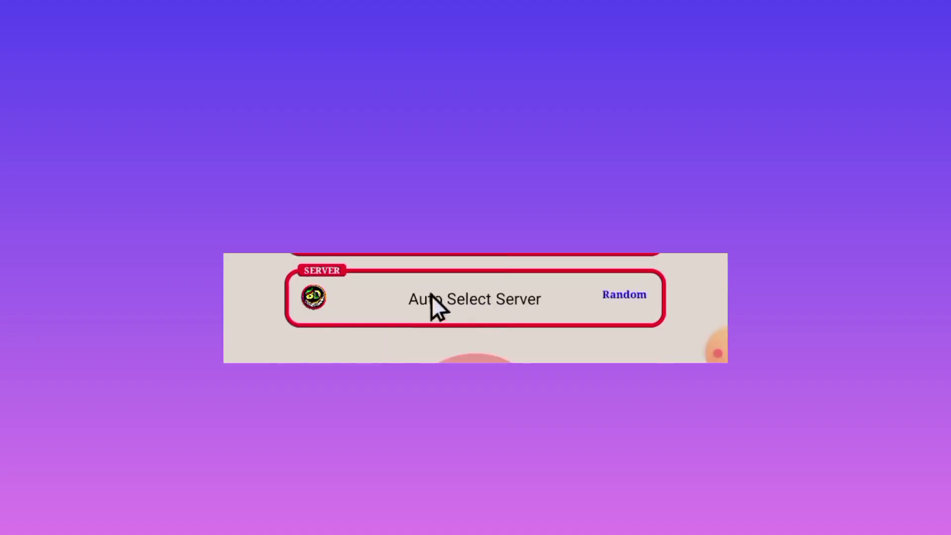